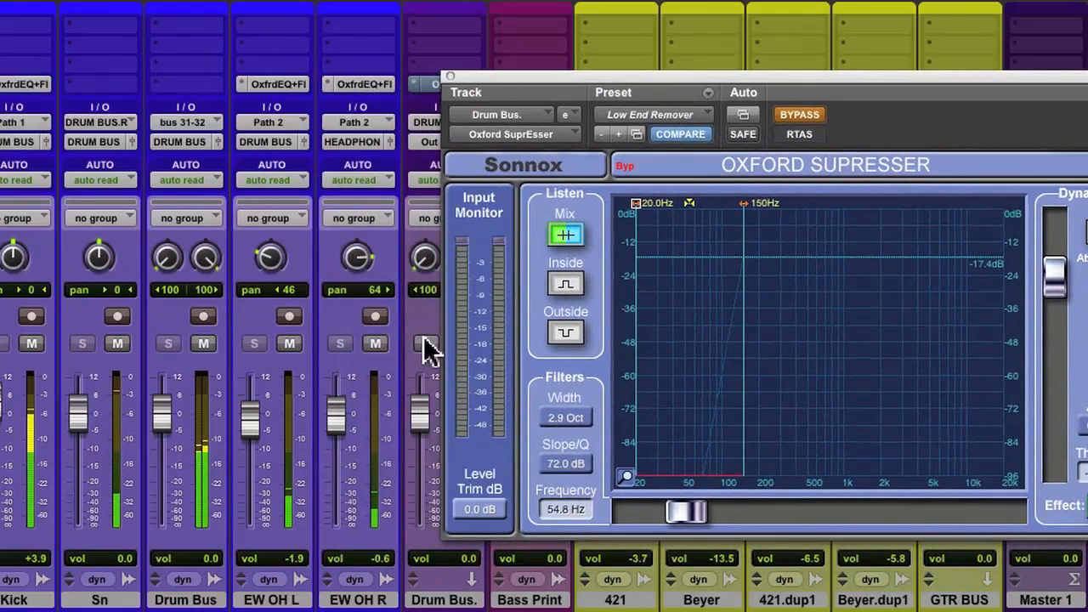
- Browse the presets of the Drum Bus. track's Oxford SuprEsser and load Low End Remover
drag(518, 88, 263, 83)
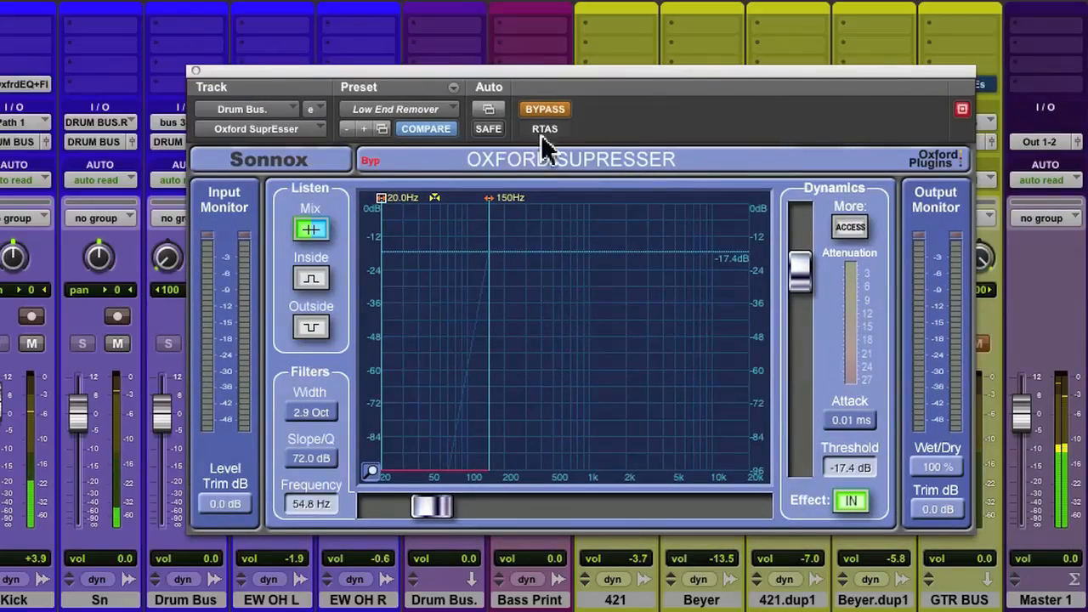
click(387, 103)
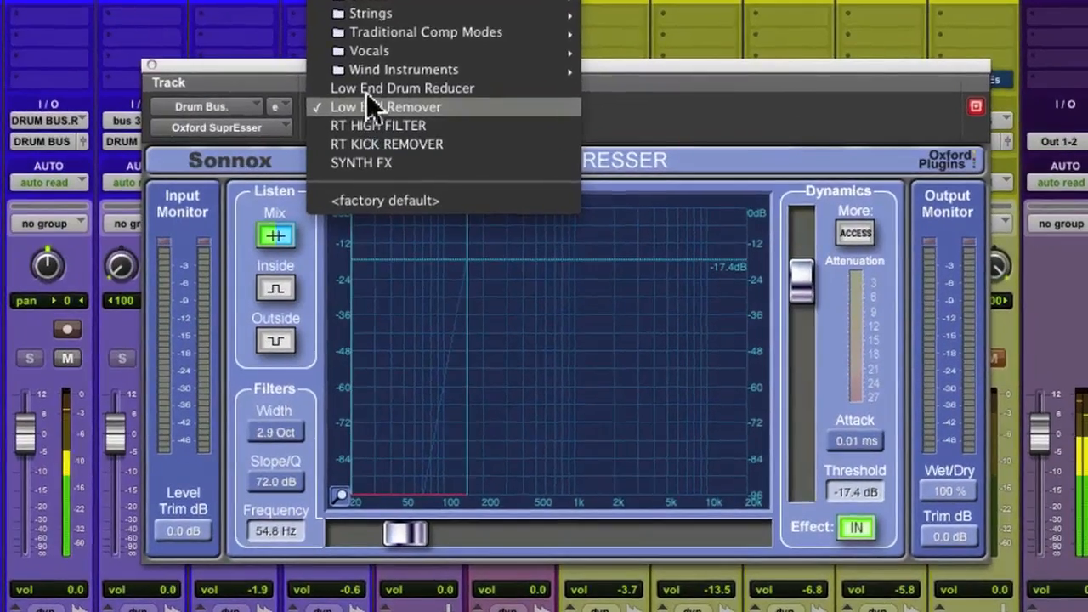
mouse_move(409, 39)
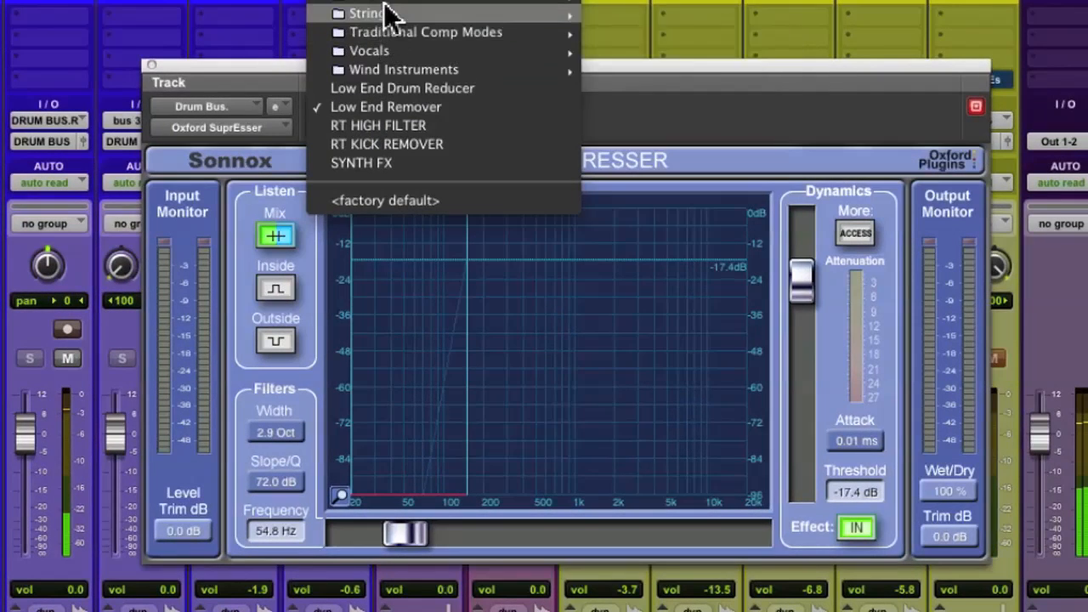
mouse_move(374, 50)
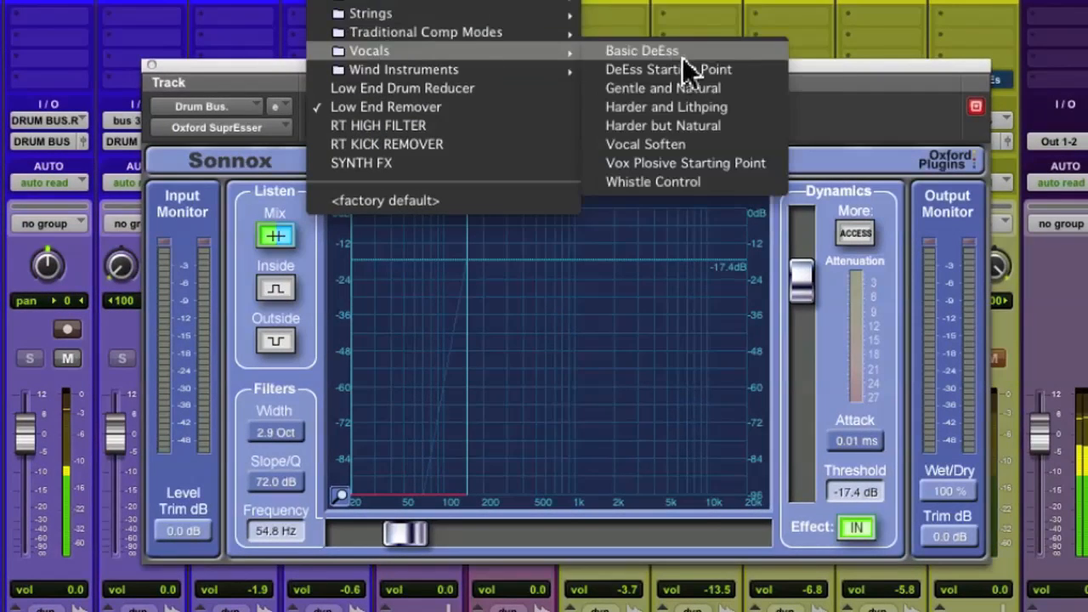
click(837, 127)
click(372, 103)
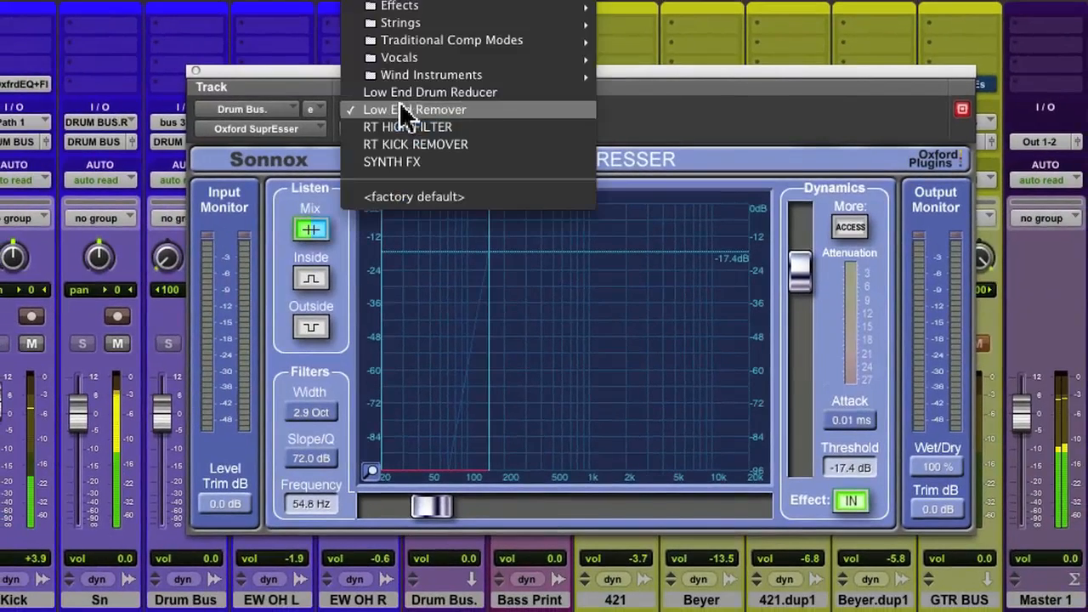
click(476, 111)
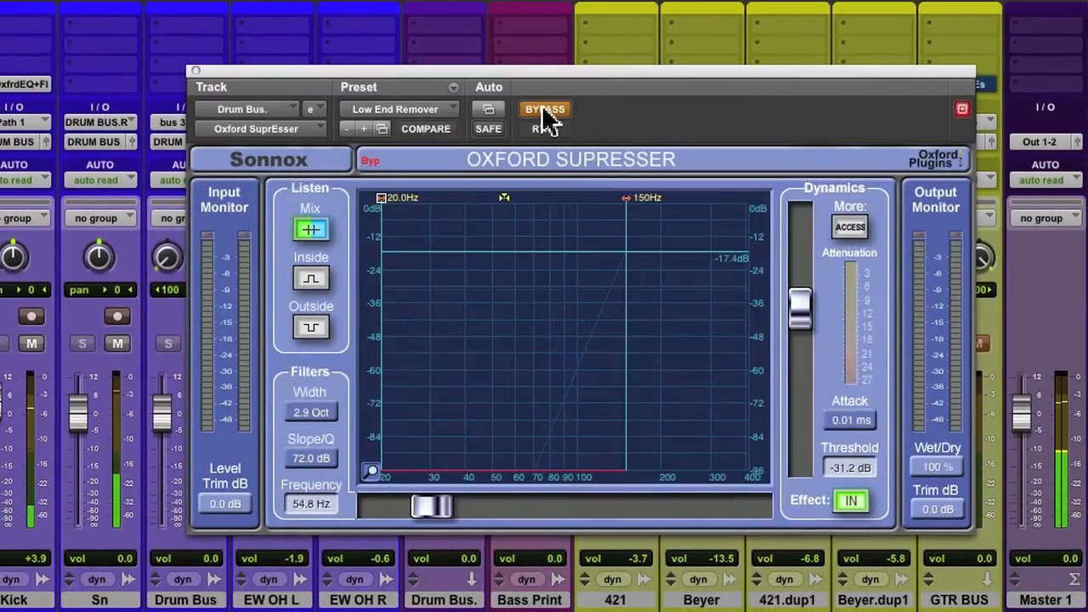
- Activate the drum bus SuprEsser with an upper band limit of about 280 Hz and a threshold of about -32.9 dB, closing it when set
click(544, 110)
mouse_move(802, 311)
mouse_down()
mouse_move(799, 458)
mouse_move(799, 330)
mouse_up()
drag(627, 199, 702, 206)
mouse_move(800, 320)
mouse_down()
mouse_move(802, 288)
mouse_move(803, 456)
mouse_move(798, 309)
mouse_up()
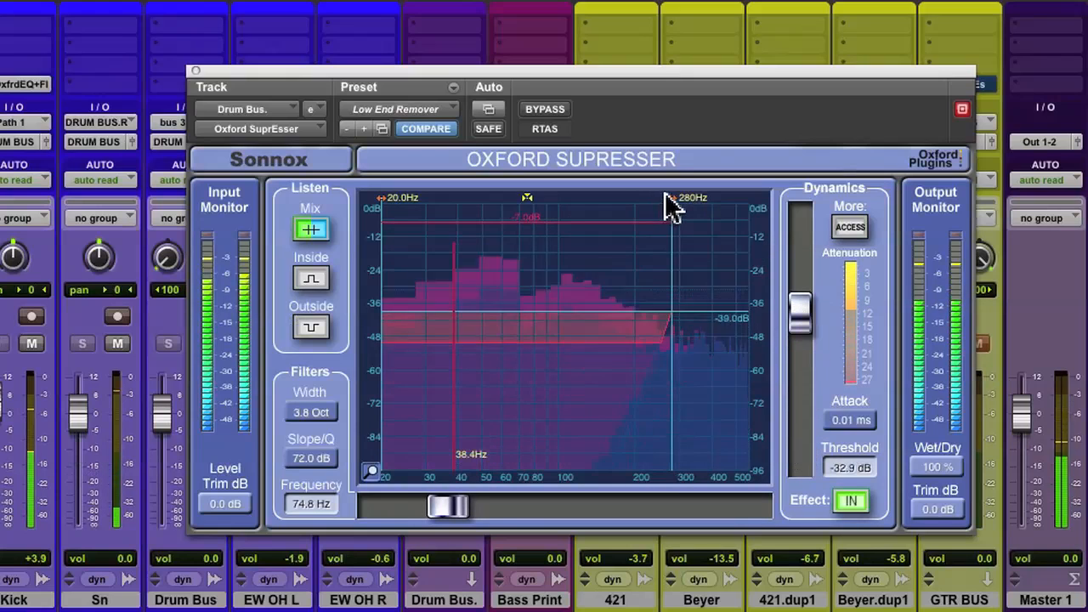
click(195, 70)
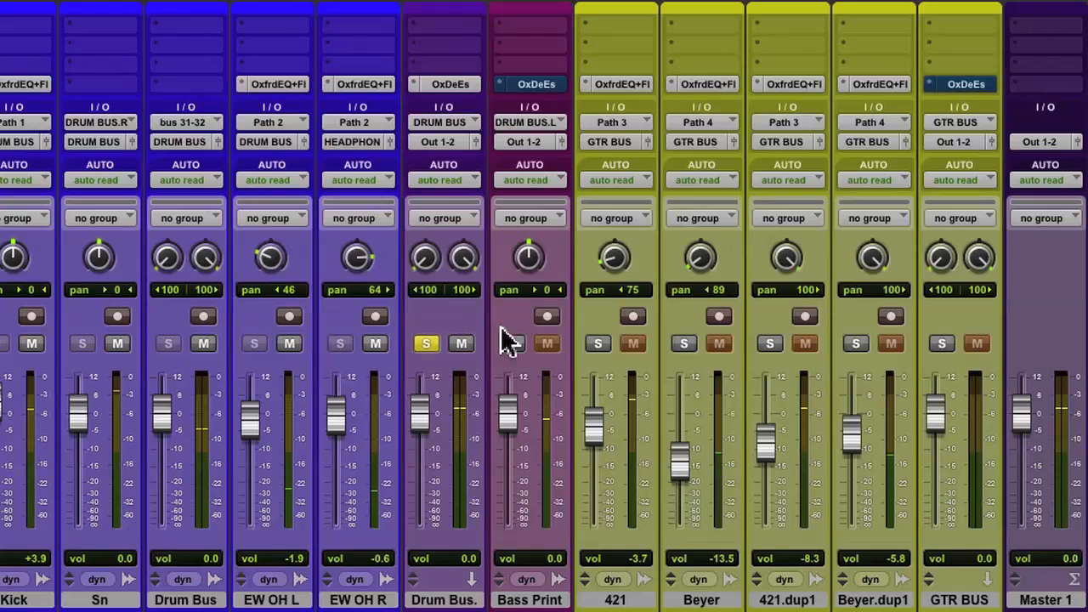
- Solo the Bass Print track and activate its Oxford SuprEsser with the Low End Remover preset
click(511, 345)
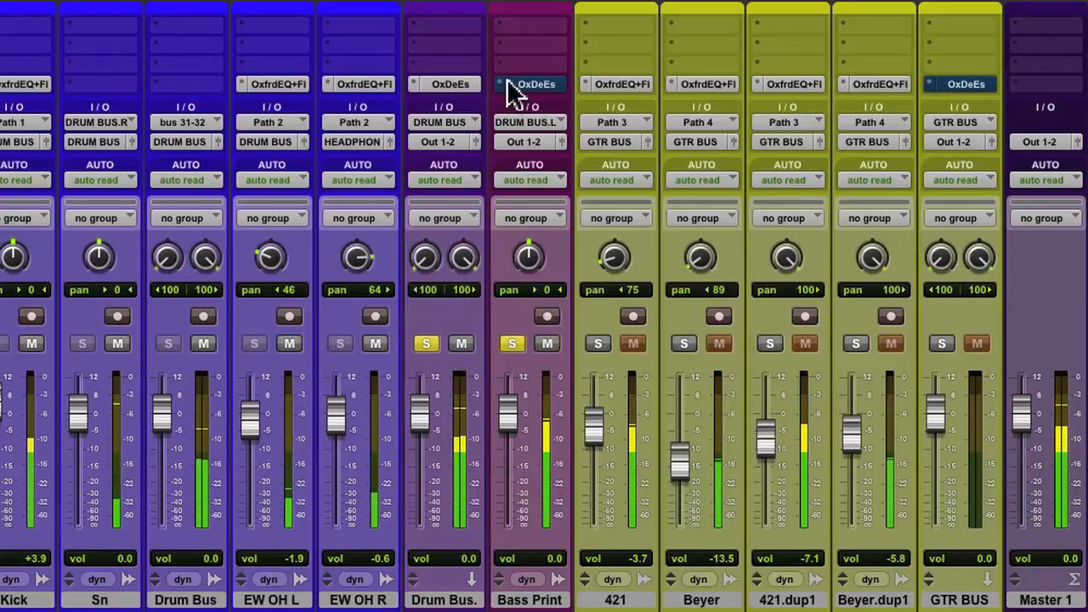
click(514, 84)
drag(510, 76, 472, 75)
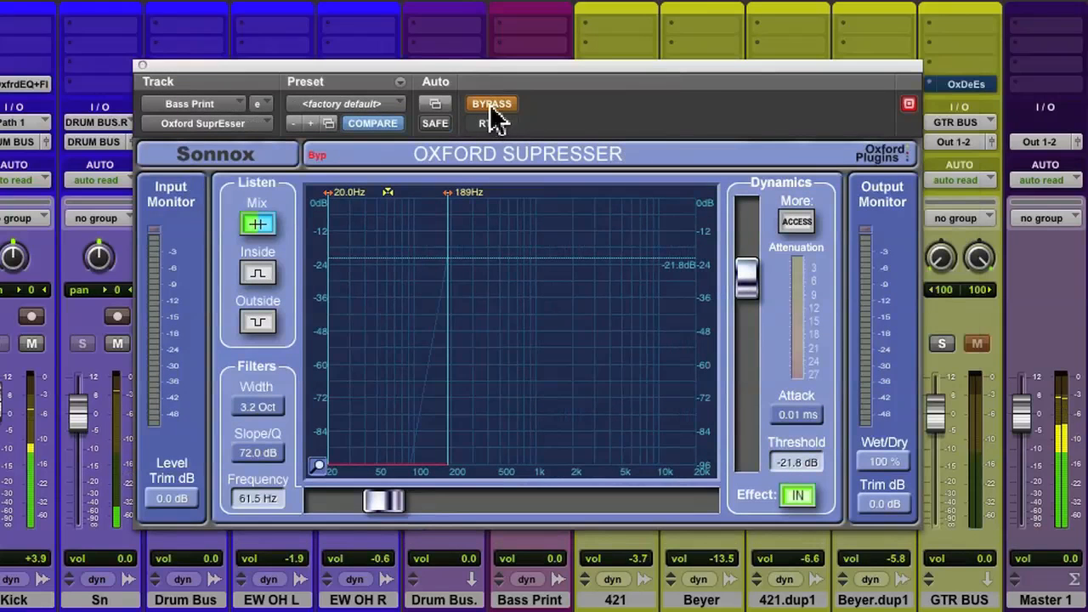
click(333, 108)
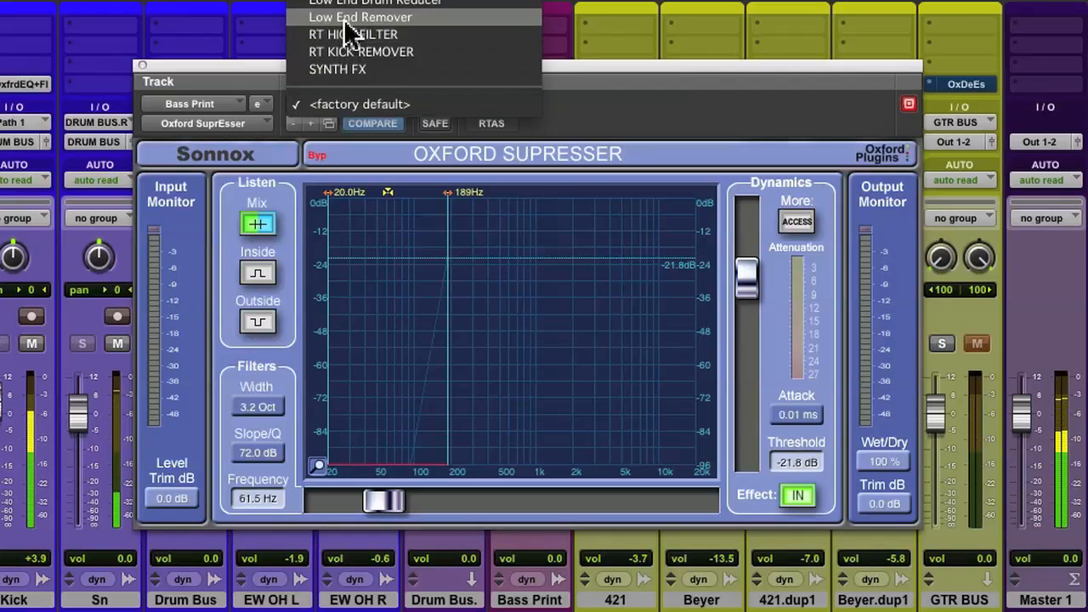
click(351, 18)
click(495, 104)
- Set the bass SuprEsser's threshold to about -58.6 dB and upper band limit to about 92.3 Hz, comparing against bypass before closing it
drag(745, 297, 747, 364)
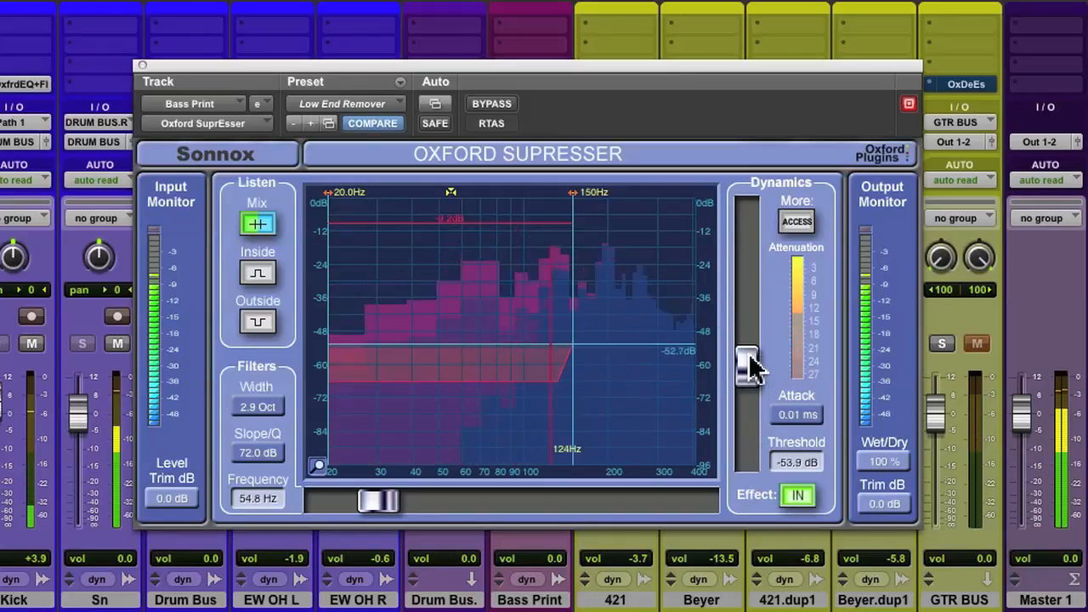
drag(583, 210, 517, 213)
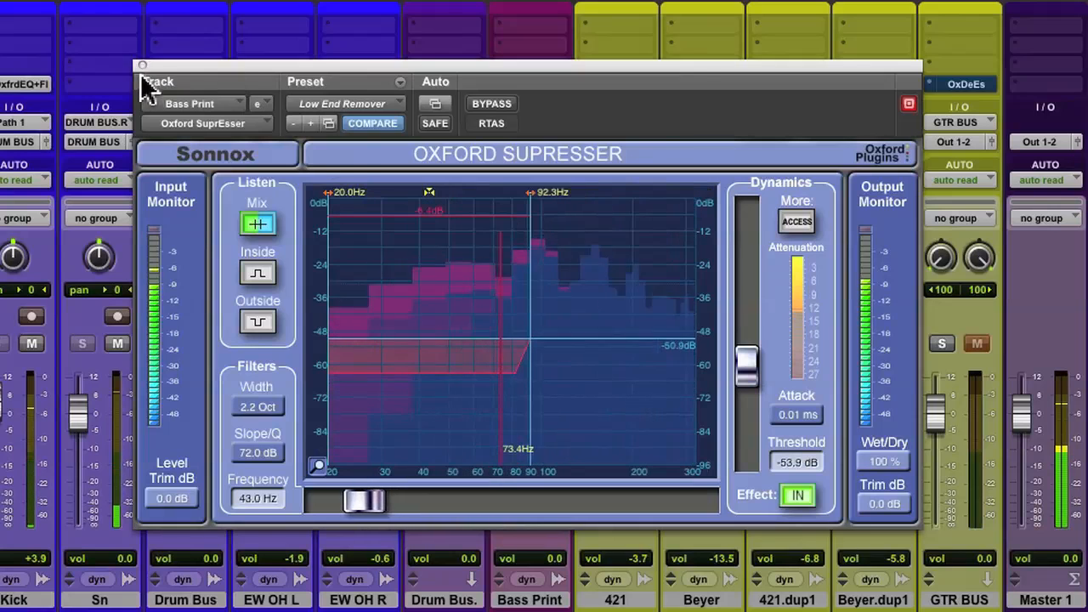
drag(747, 366, 748, 382)
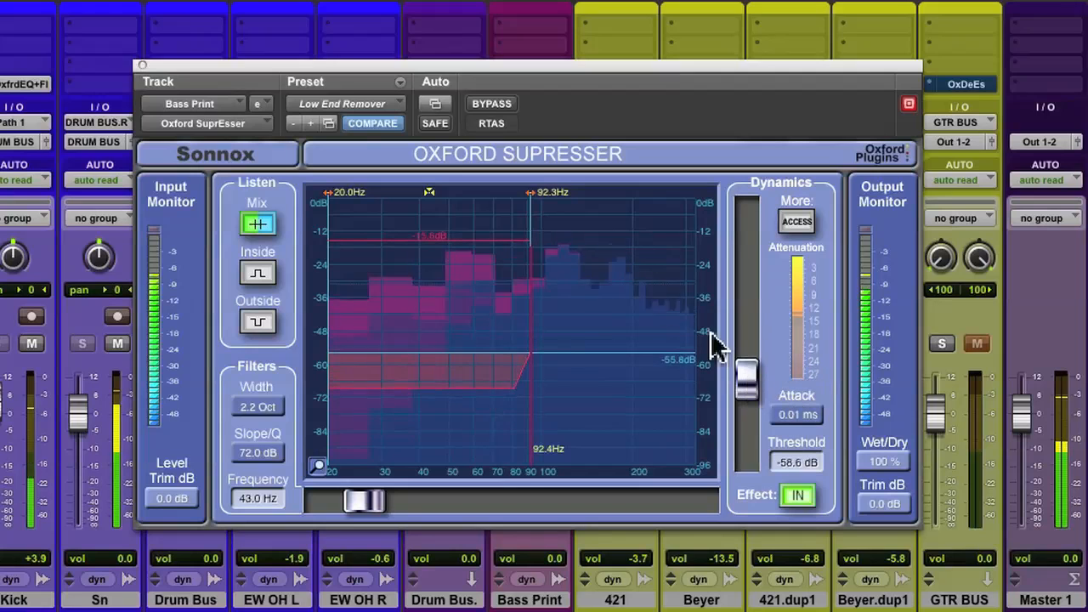
click(486, 107)
click(486, 106)
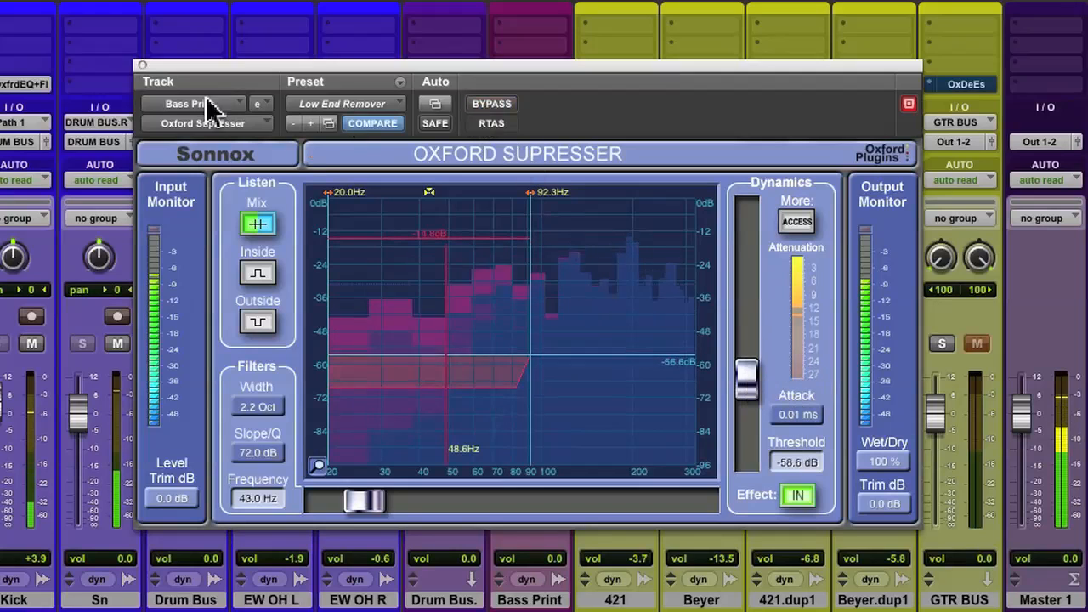
click(142, 66)
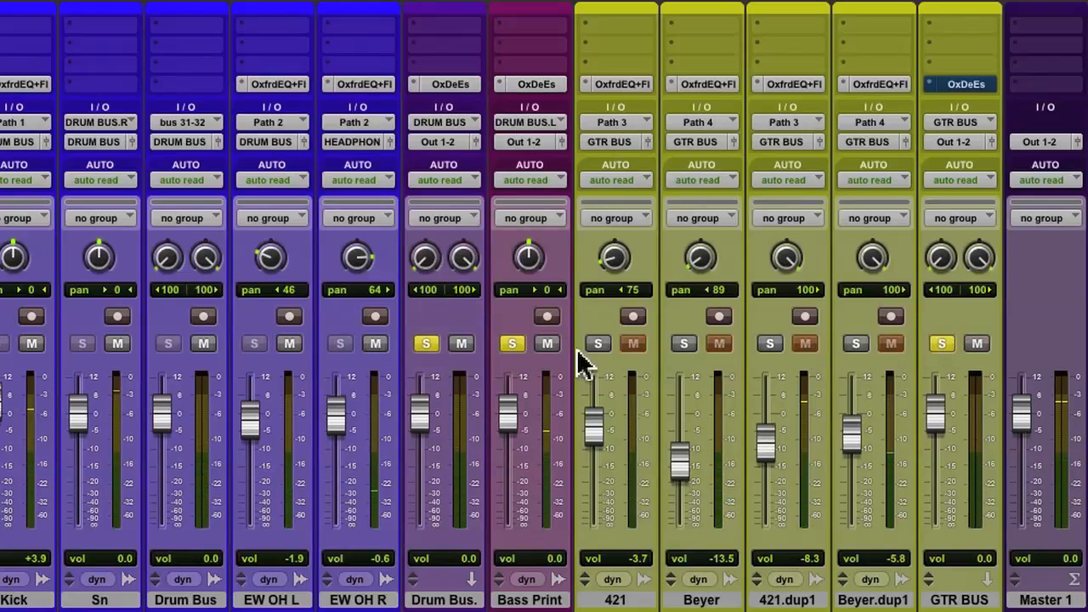
- Clear the existing solos and solo the GTR BUS together with the guitar tracks feeding it
click(942, 343)
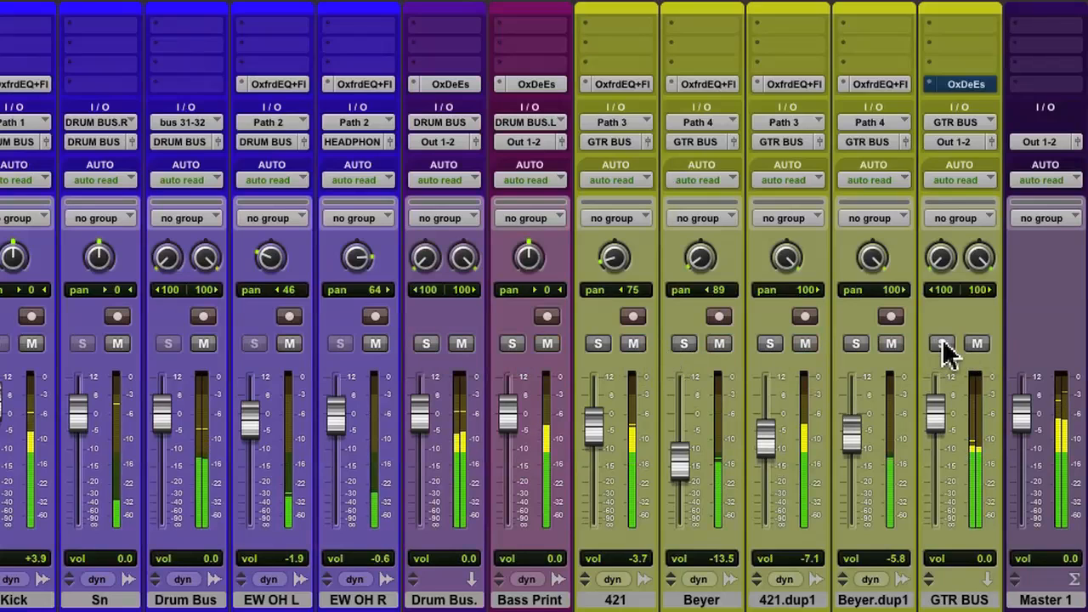
click(941, 344)
click(597, 343)
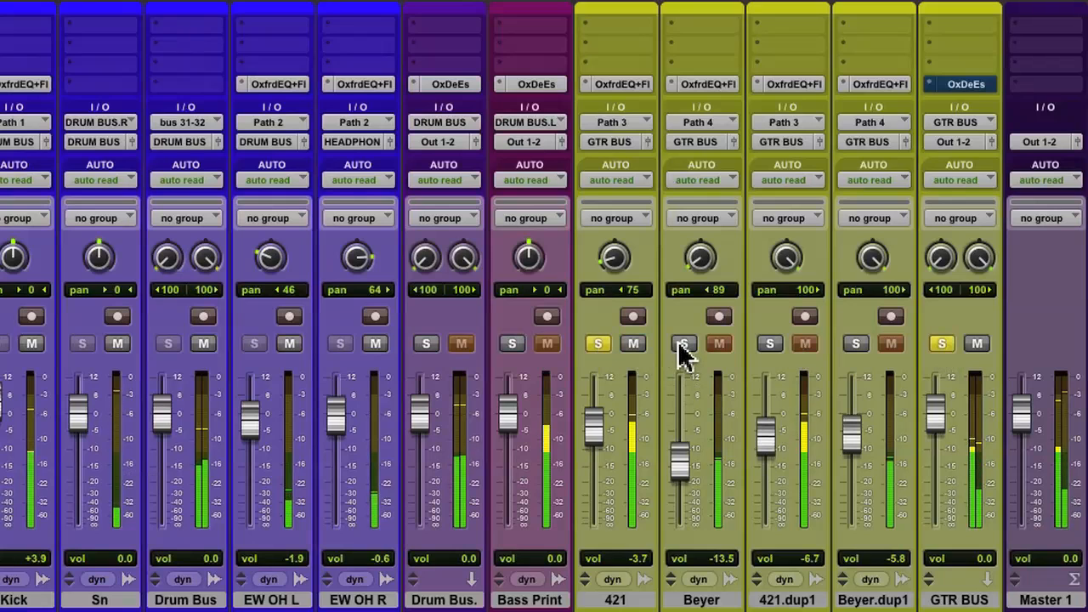
click(684, 343)
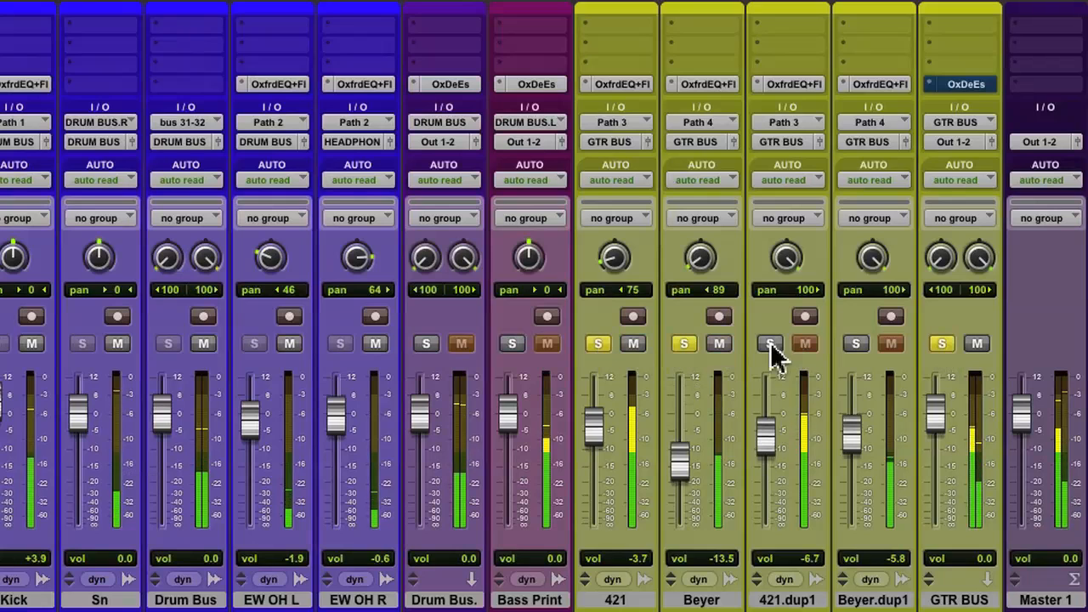
click(858, 344)
- Activate the Oxford SuprEsser on GTR BUS with an upper band limit of about 2069 Hz and a threshold of about -21.8 dB
click(966, 85)
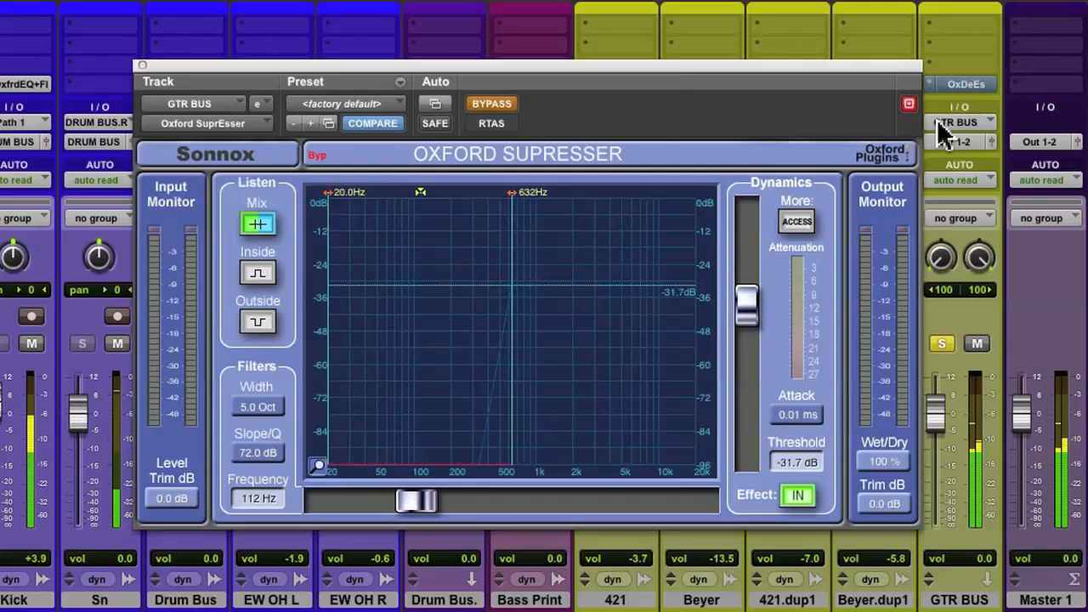
drag(747, 304, 756, 282)
drag(512, 193, 590, 194)
drag(762, 286, 741, 281)
drag(594, 191, 577, 194)
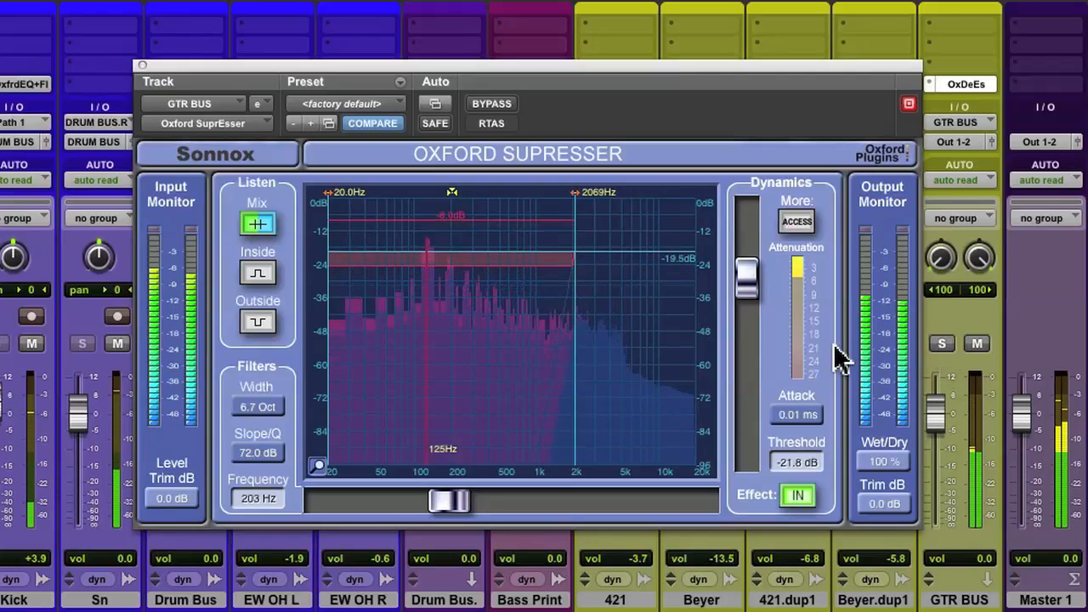
- Fine-tune the GTR BUS SuprEsser's threshold to about -24.6 dB and close the plug-in
mouse_move(752, 289)
mouse_down()
mouse_move(747, 501)
mouse_move(752, 282)
mouse_up()
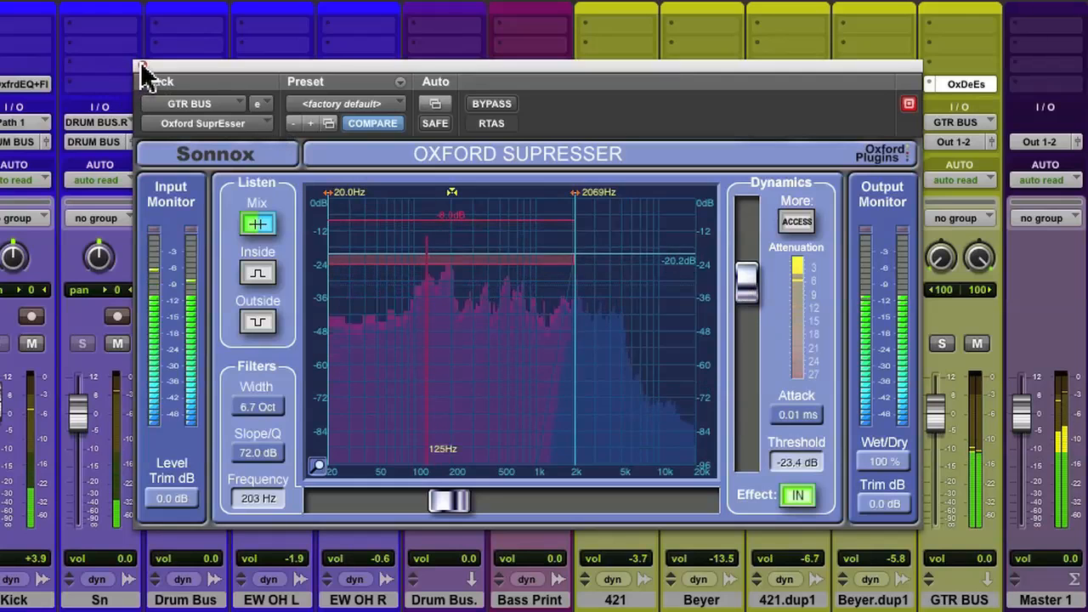
drag(748, 286, 748, 297)
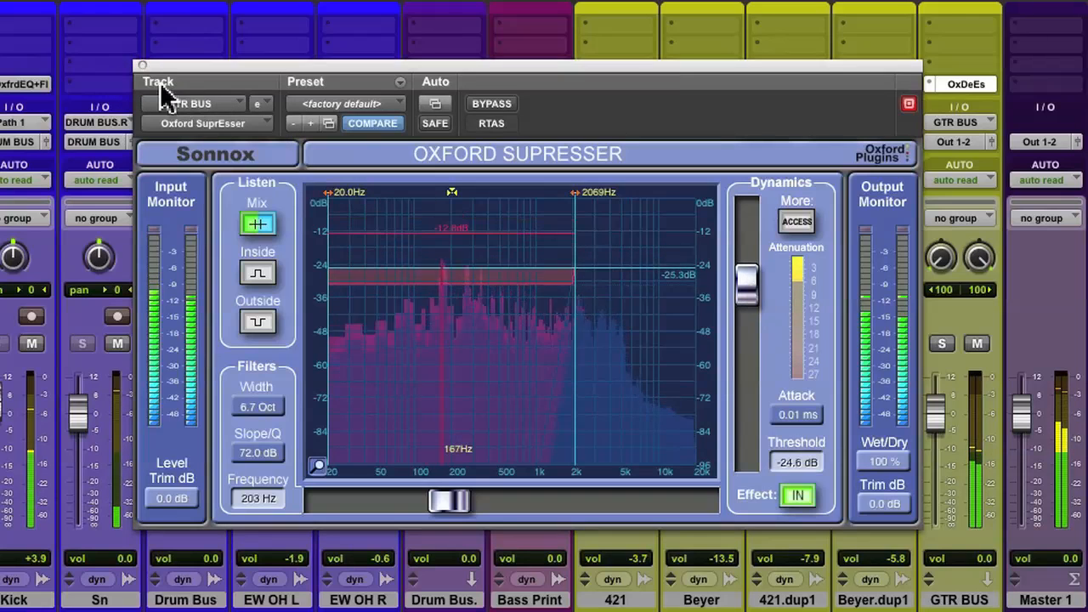
click(142, 66)
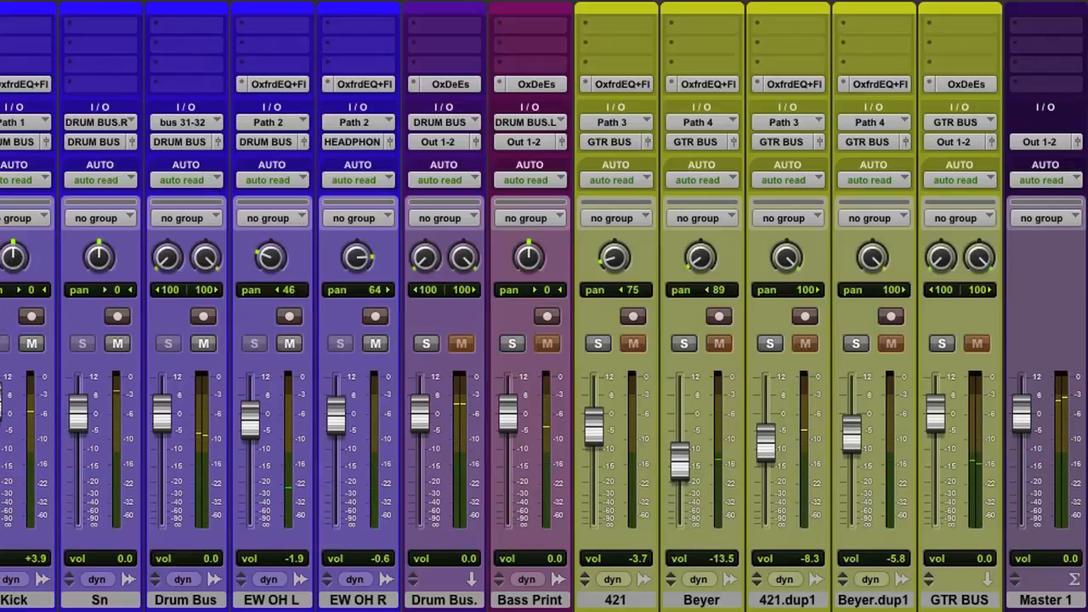
- Insert the stereo Oxford SuprEsser HighRes plug-in on the Full Mix track
click(7, 84)
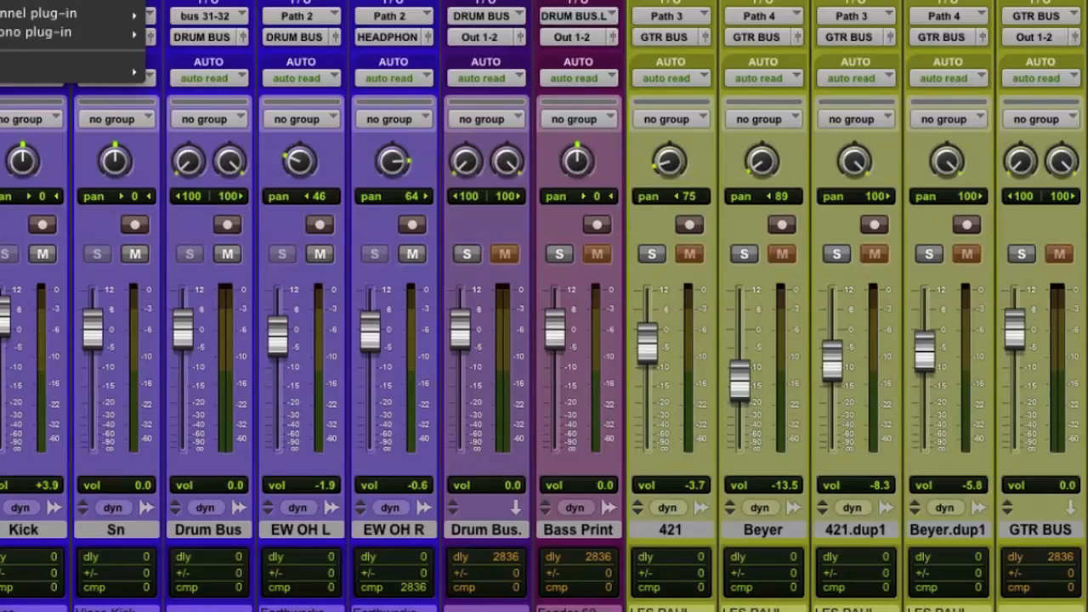
mouse_move(26, 14)
mouse_move(272, 34)
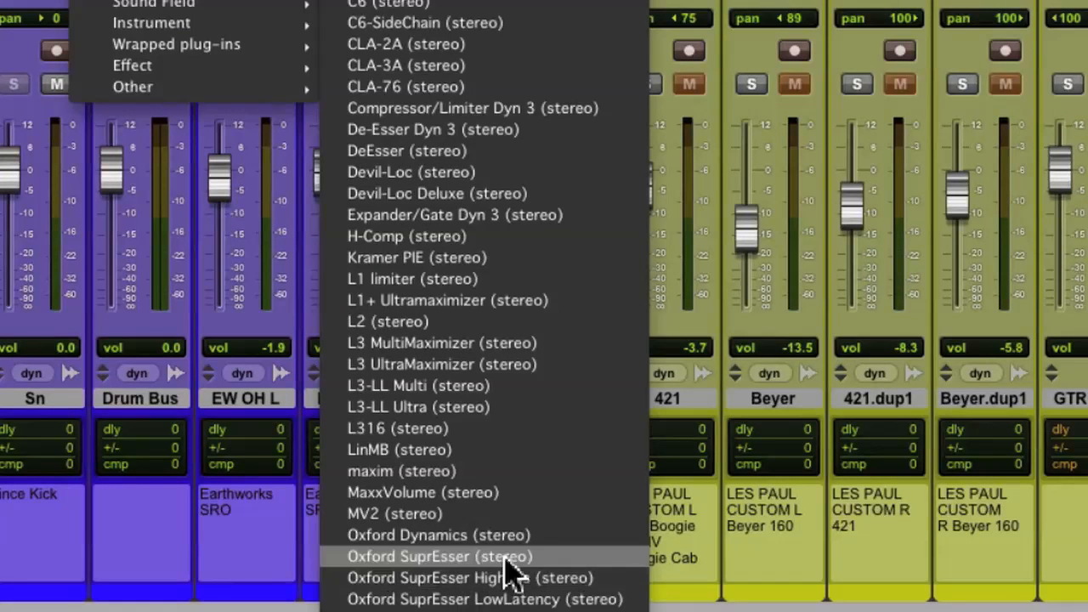
click(523, 578)
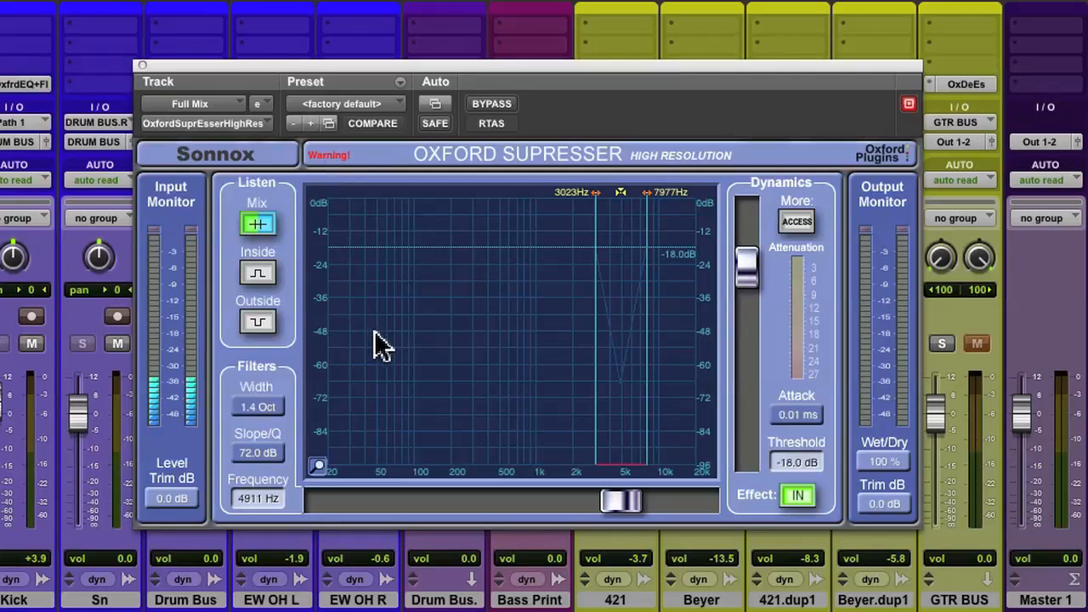
- Play the full mix and set its SuprEsser band to about 20–1652 Hz with a threshold of about -42.8 dB
key(space)
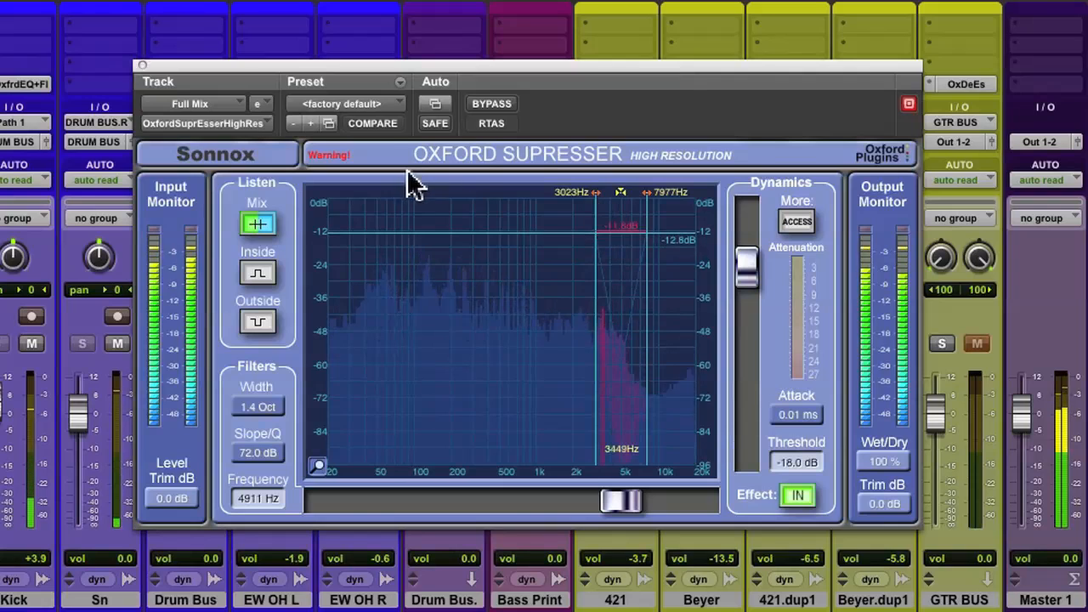
drag(598, 198, 391, 207)
mouse_move(756, 264)
mouse_down()
mouse_move(743, 306)
mouse_move(752, 316)
mouse_move(747, 247)
mouse_up()
drag(642, 208, 326, 209)
drag(457, 204, 451, 204)
drag(746, 270, 752, 338)
drag(457, 201, 561, 204)
- Compare the full mix with the SuprEsser bypassed and active, and raise its threshold to about -31.3 dB
click(490, 105)
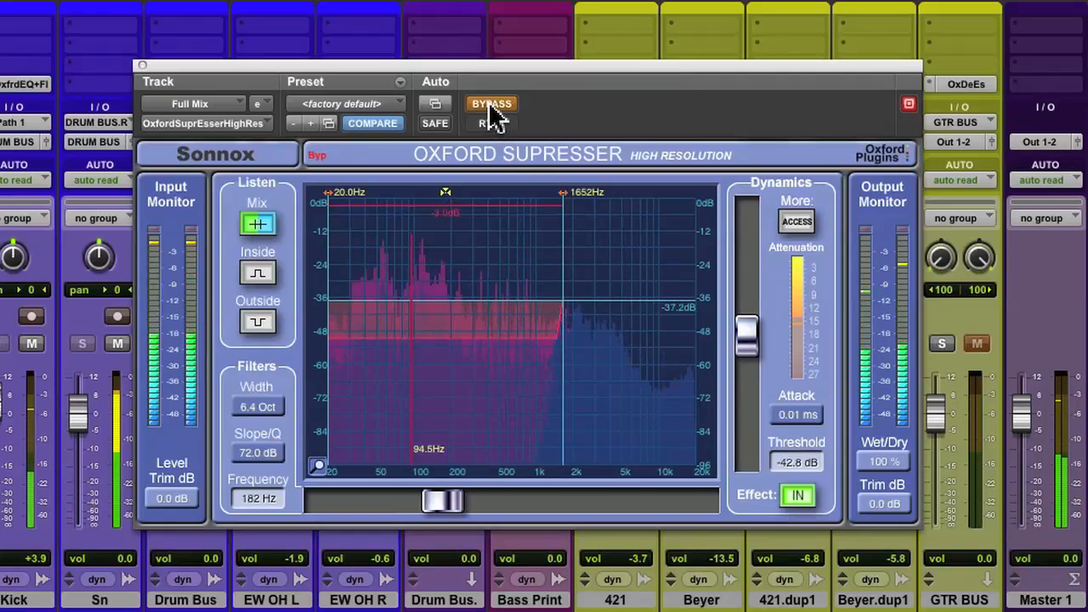
click(500, 109)
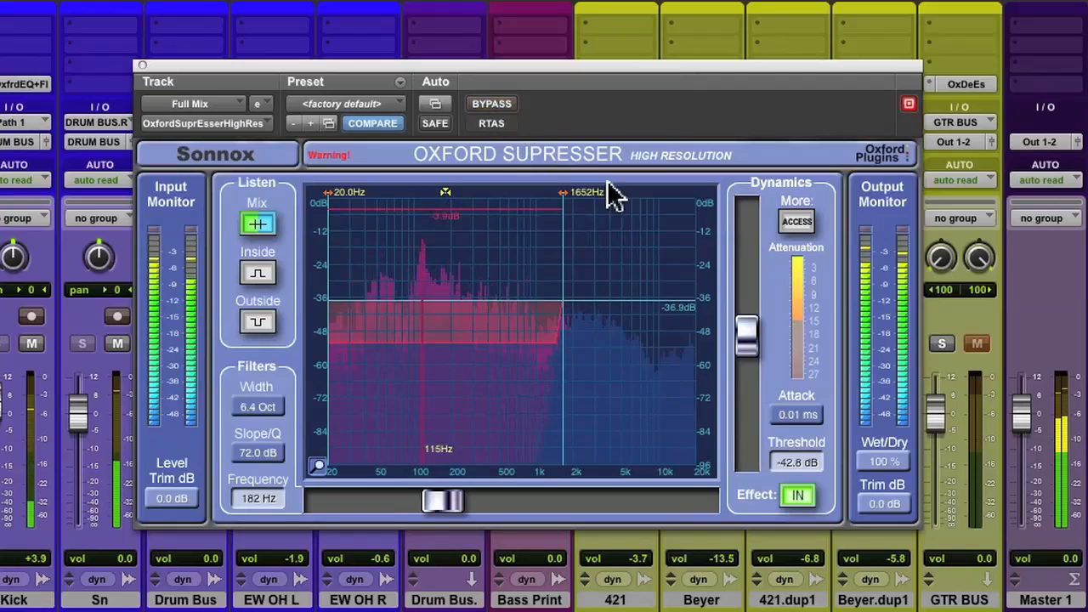
drag(748, 325, 748, 310)
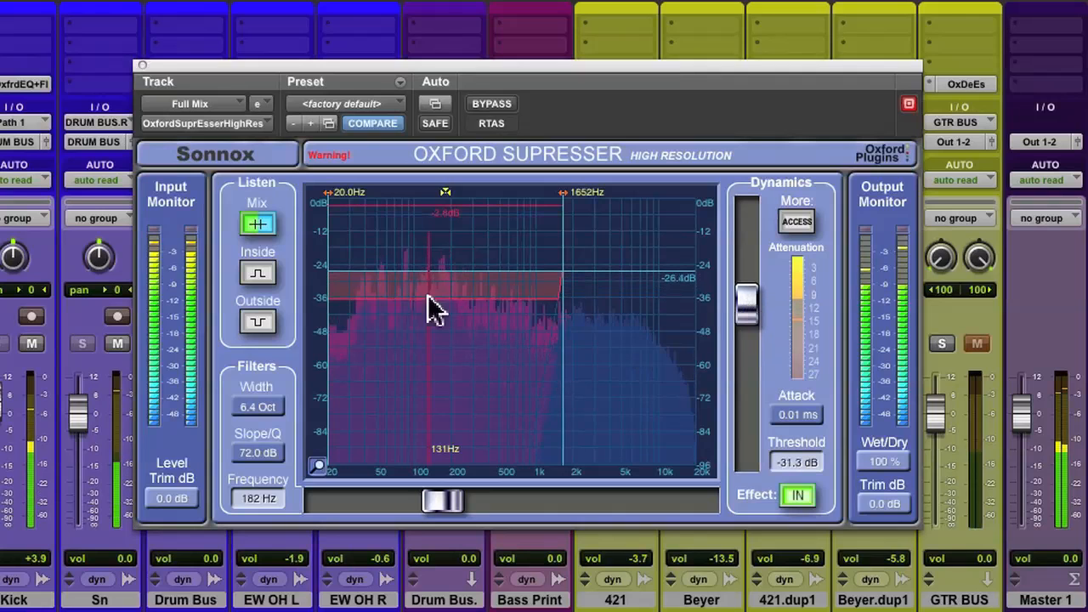
- Listen inside the band while setting its upper limit to about 1075 Hz and threshold to about -36 dB, returning to Mix
click(261, 274)
drag(566, 200, 538, 206)
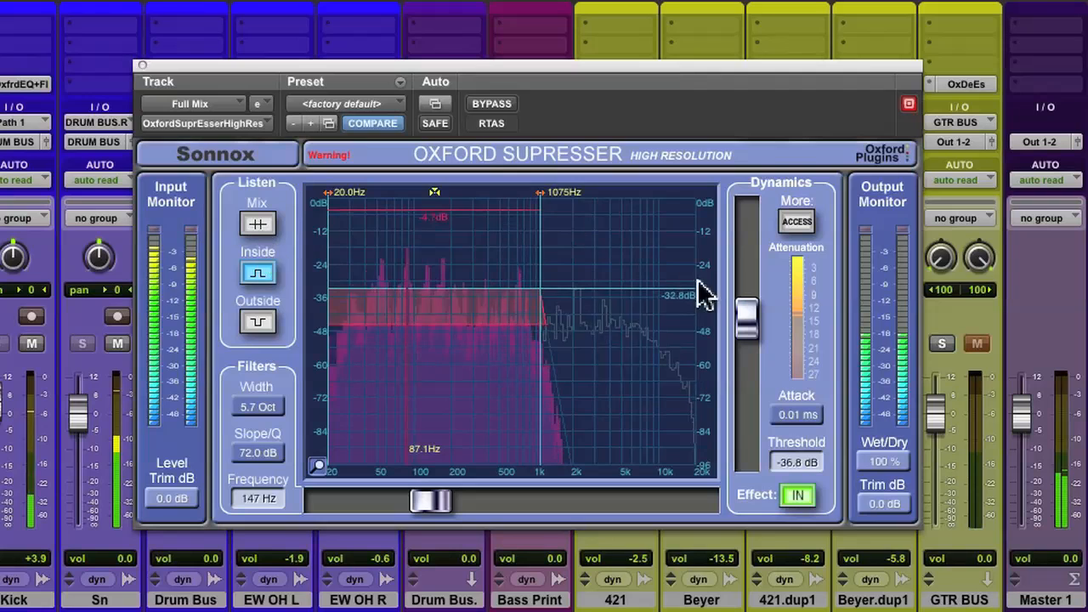
drag(753, 353, 753, 314)
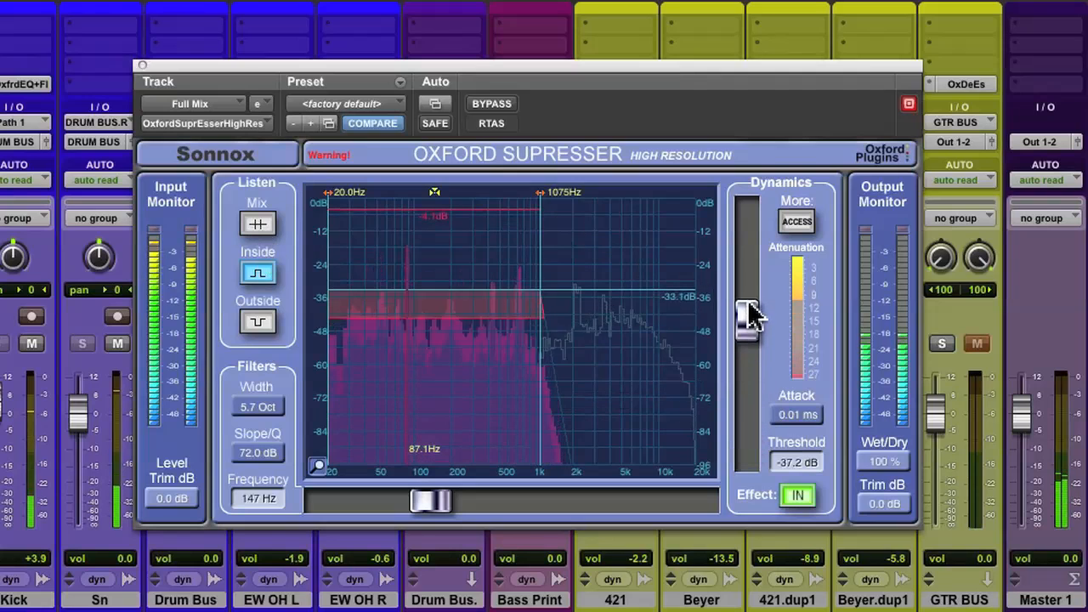
click(257, 226)
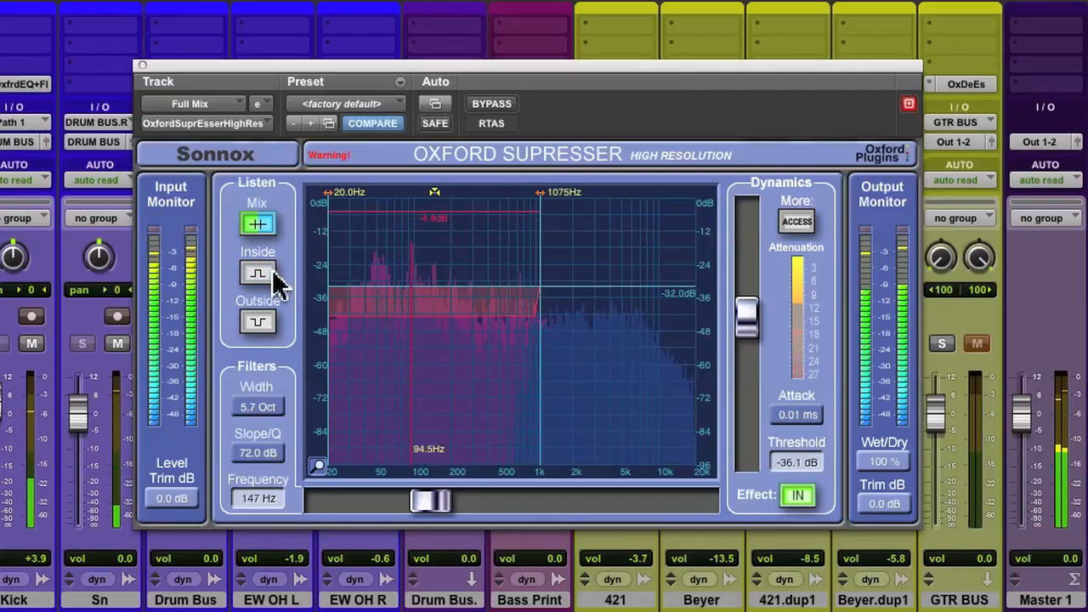
- Narrow the full mix band's upper limit to about 342 Hz, set the threshold to about -23 dB, and compare against bypass
drag(753, 320, 751, 276)
drag(547, 205, 483, 201)
drag(757, 268, 755, 275)
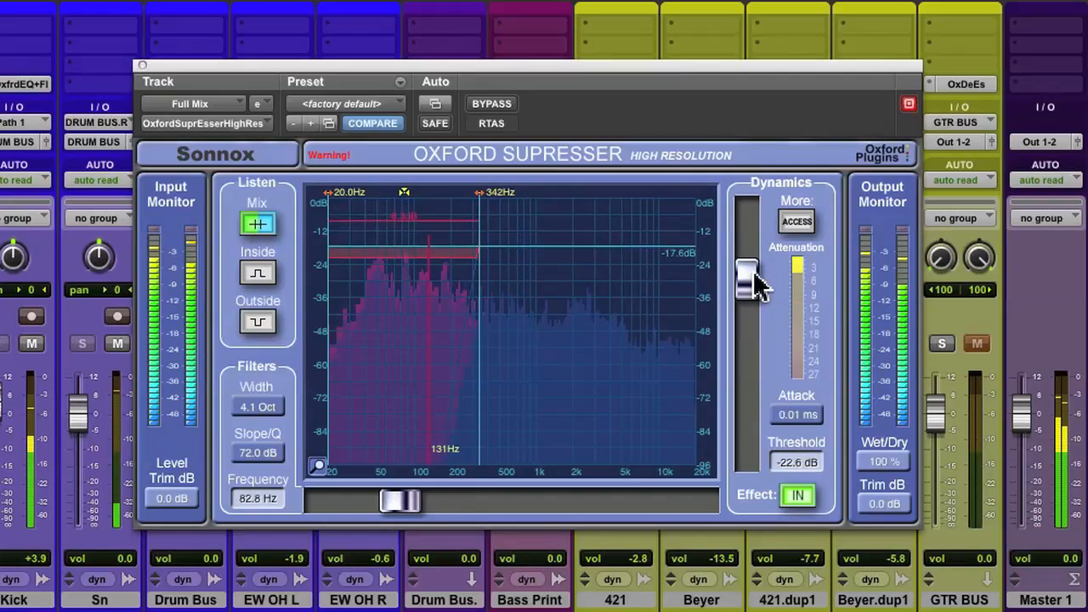
click(498, 105)
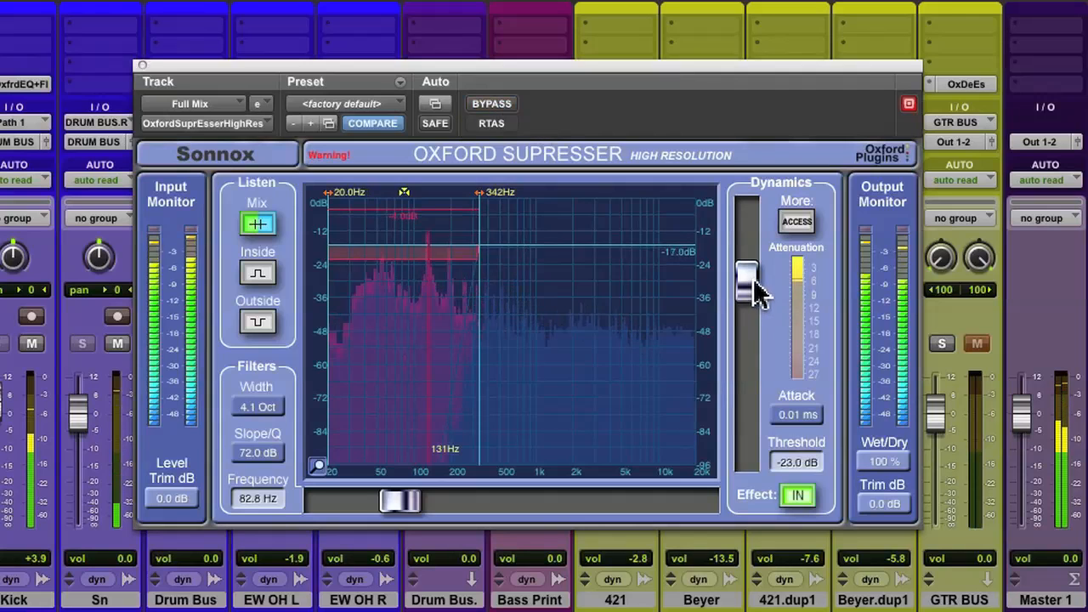
- Sweep the suppression band through the high frequencies and back down to the lows, with the threshold at about -28.5 dB
drag(478, 209, 748, 194)
drag(382, 204, 633, 206)
mouse_move(740, 269)
mouse_down()
mouse_move(753, 289)
mouse_move(759, 368)
mouse_move(761, 321)
mouse_move(737, 290)
mouse_up()
drag(630, 200, 310, 218)
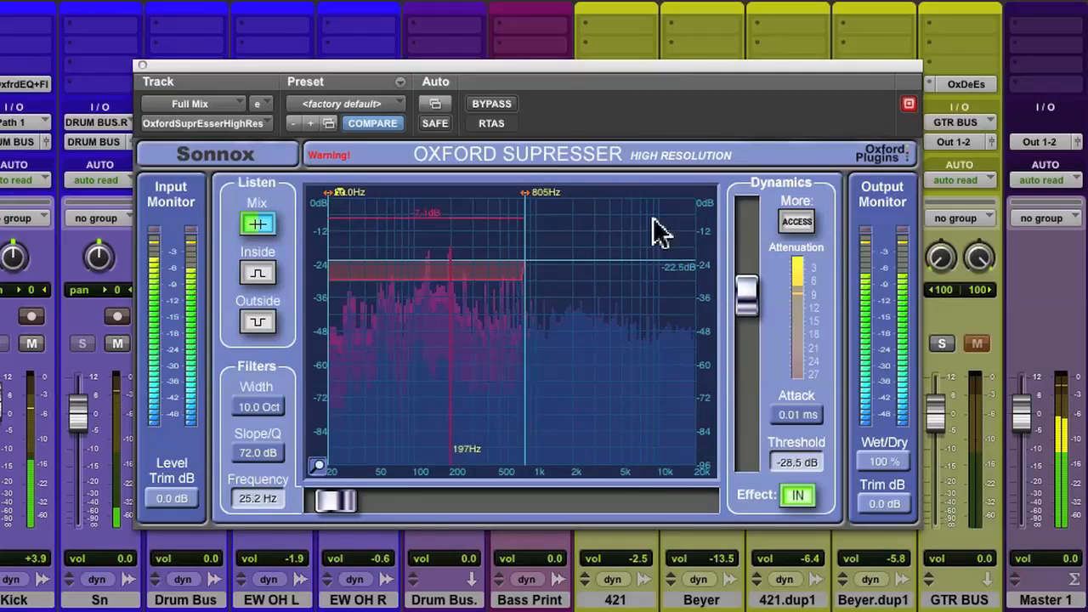
- Set the full mix SuprEsser's upper band limit to about 157 Hz and its threshold to about -30.9 dB
drag(526, 194, 420, 214)
drag(748, 298, 746, 327)
drag(416, 194, 437, 200)
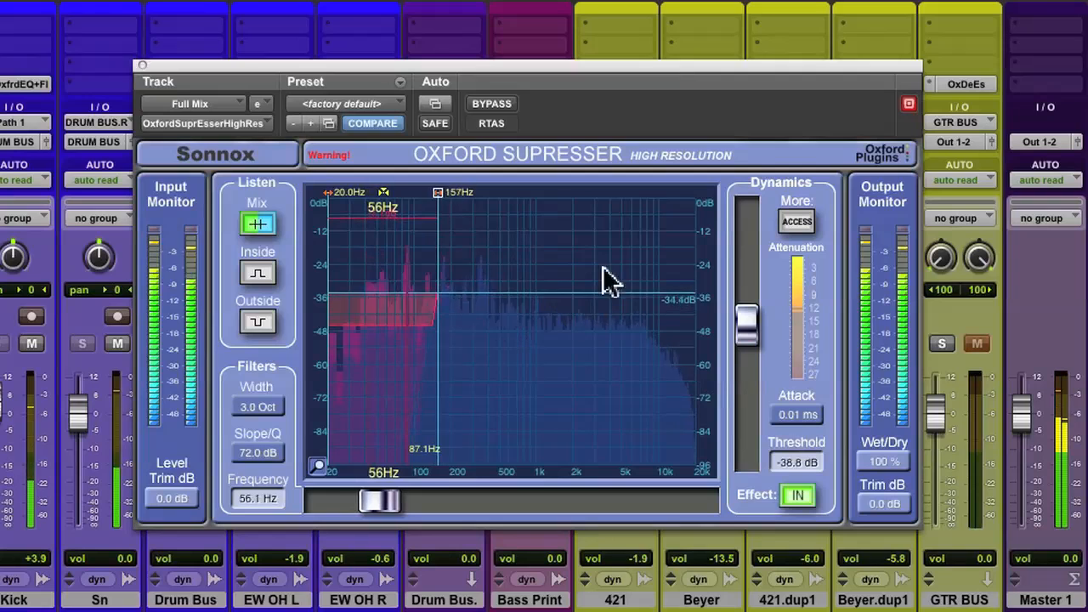
mouse_move(759, 314)
mouse_down()
mouse_move(749, 411)
mouse_move(750, 287)
mouse_move(751, 302)
mouse_up()
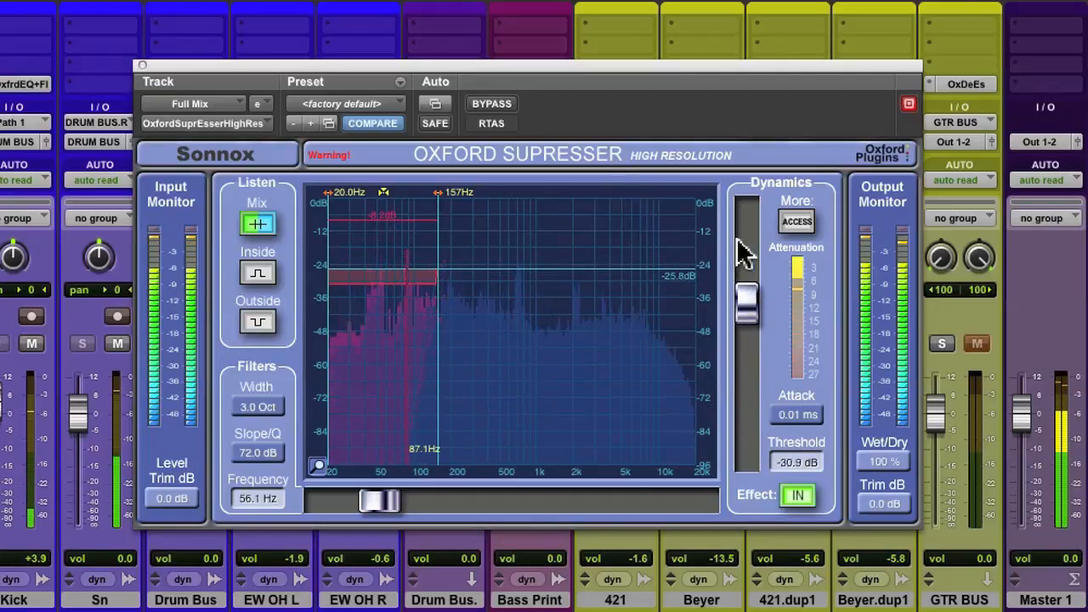